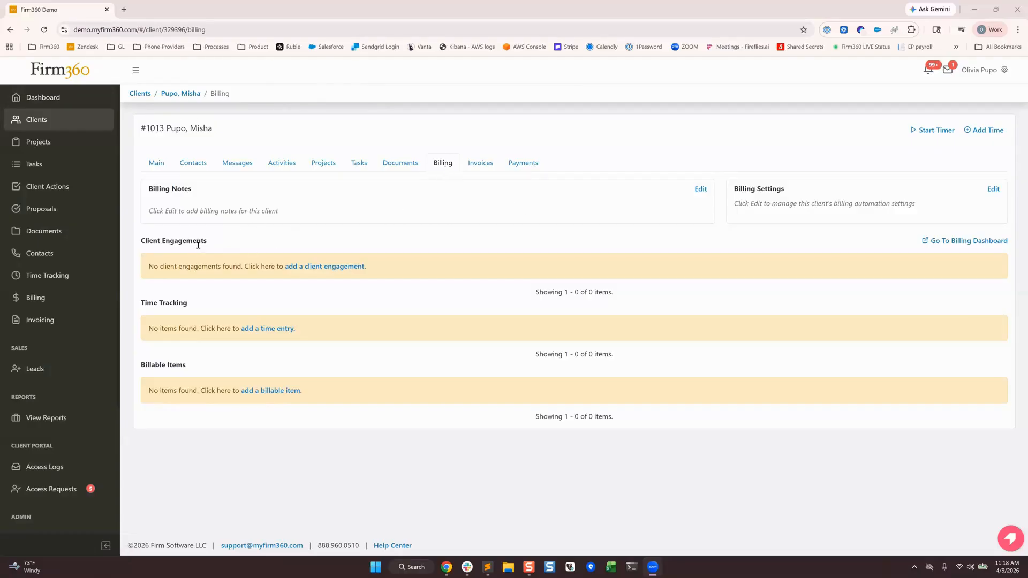
Start adding a client engagement from the client's billing page
drag(141, 241, 220, 243)
click(222, 245)
click(316, 267)
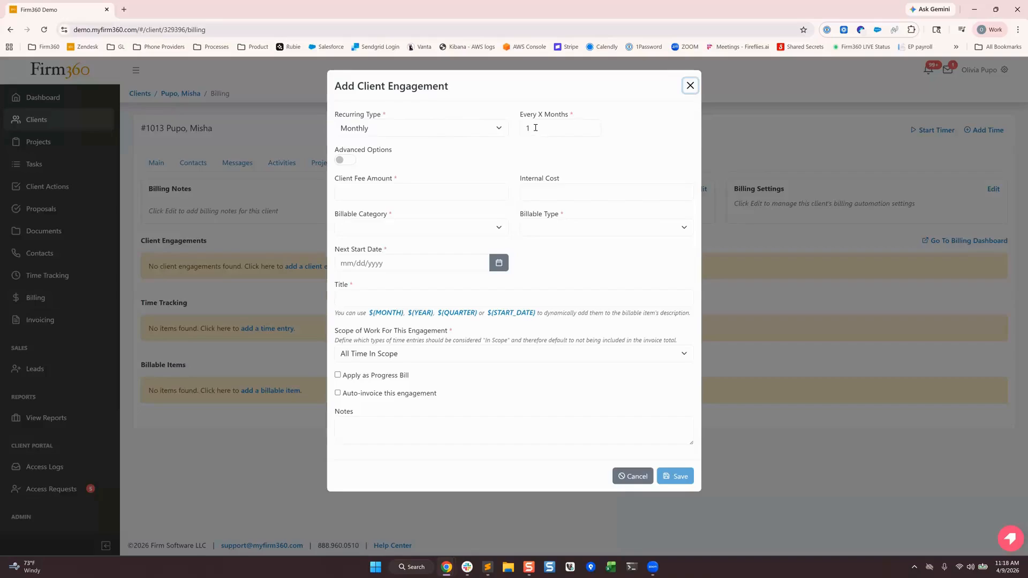
Try the Weekly and Annually recurring types and the advanced options, and return to Monthly with advanced options off
click(467, 129)
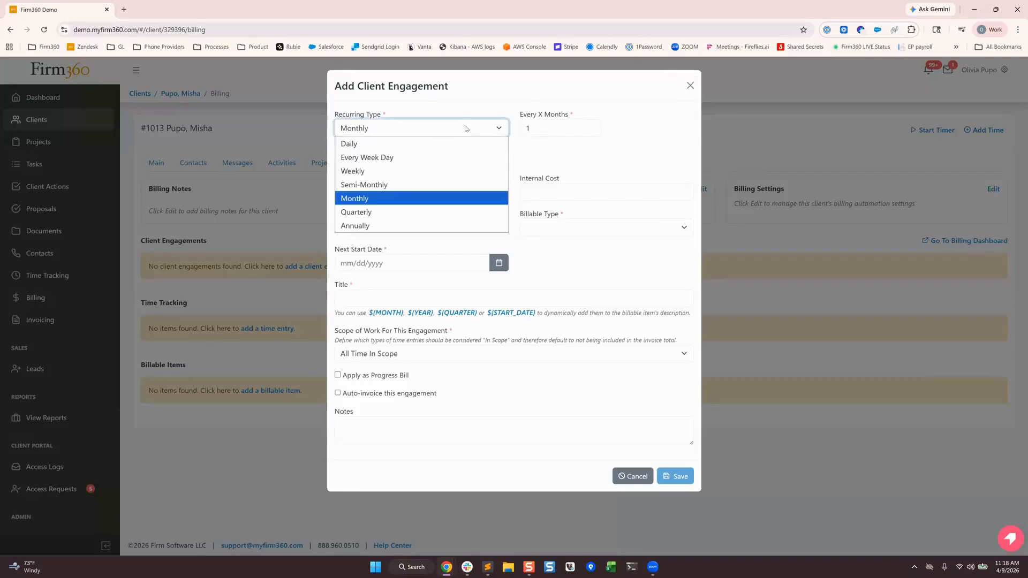
click(535, 146)
click(348, 163)
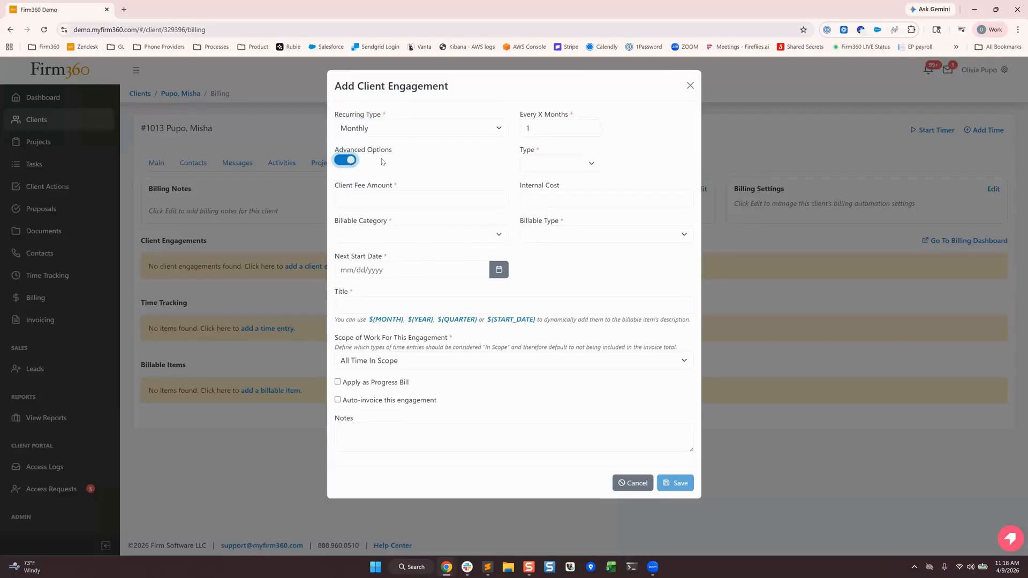
click(412, 130)
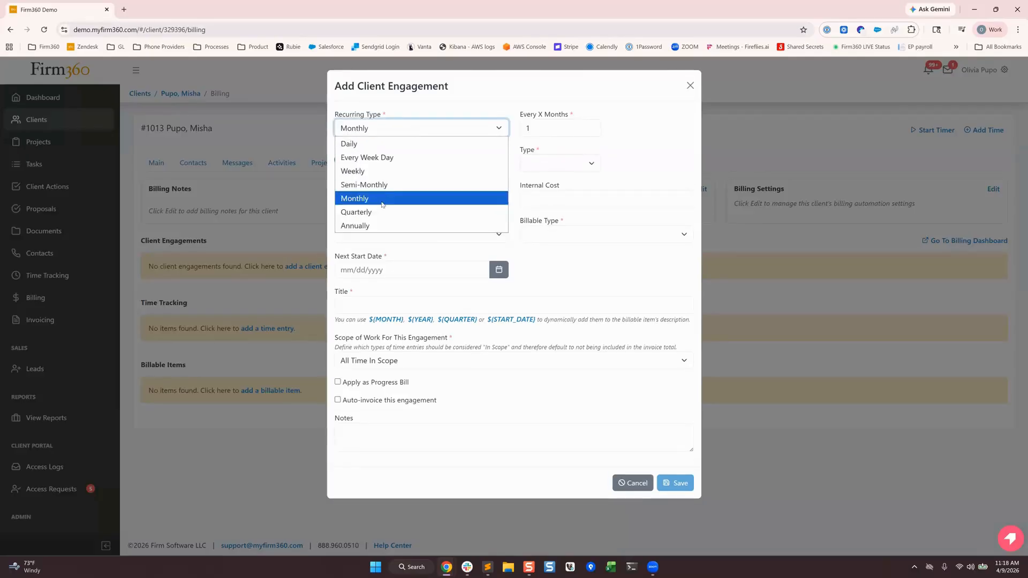
click(370, 171)
click(470, 129)
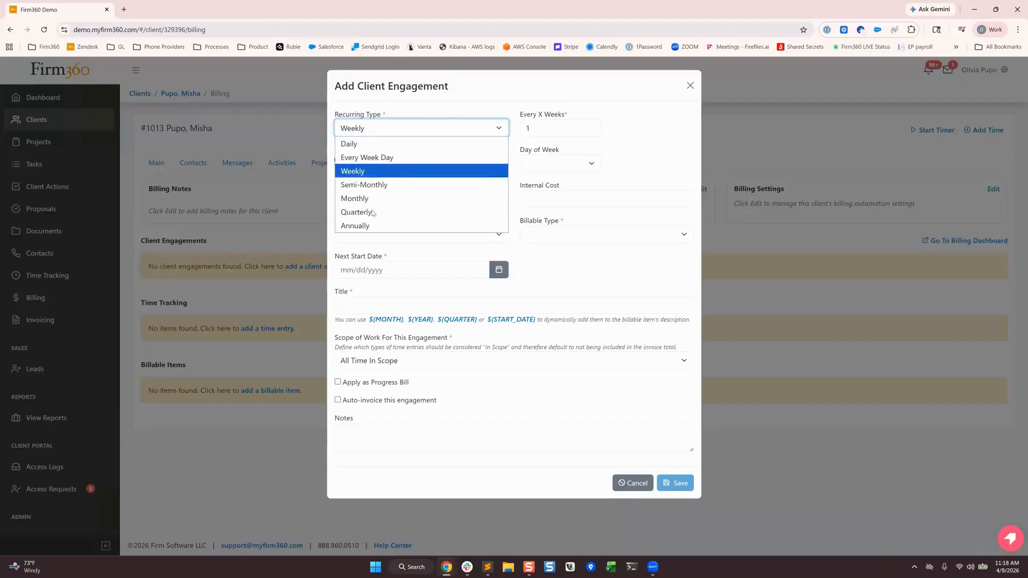
click(369, 223)
click(455, 129)
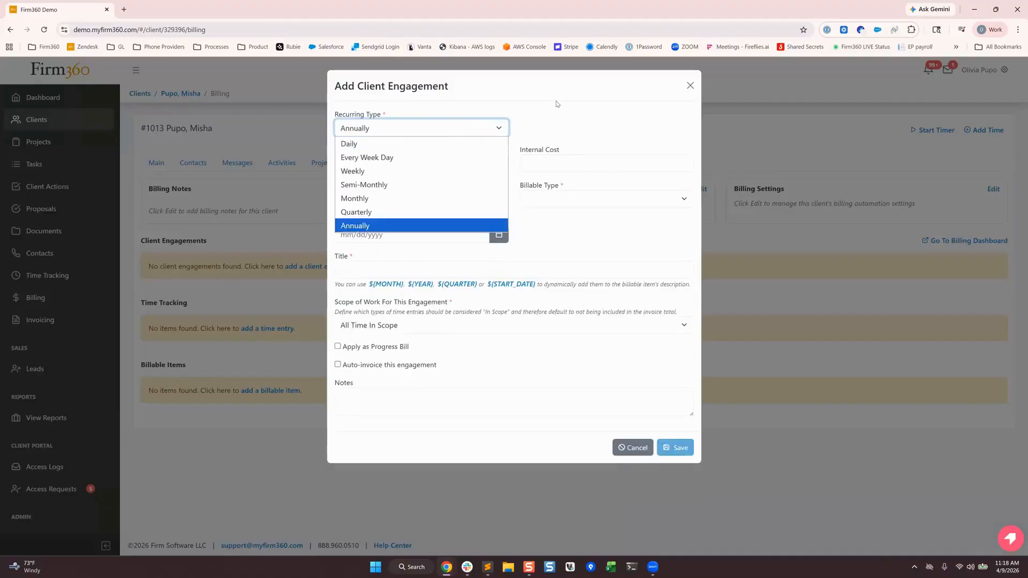
click(369, 198)
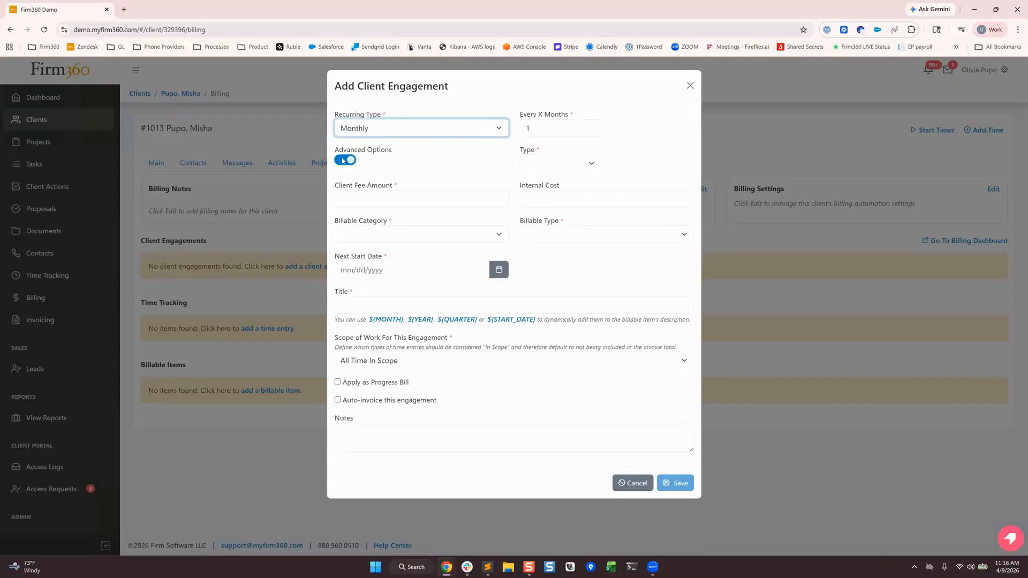
click(343, 160)
Set the engagement's client fee amount to 20.00, with Bookkeeping as both the billable category and billable type
click(364, 189)
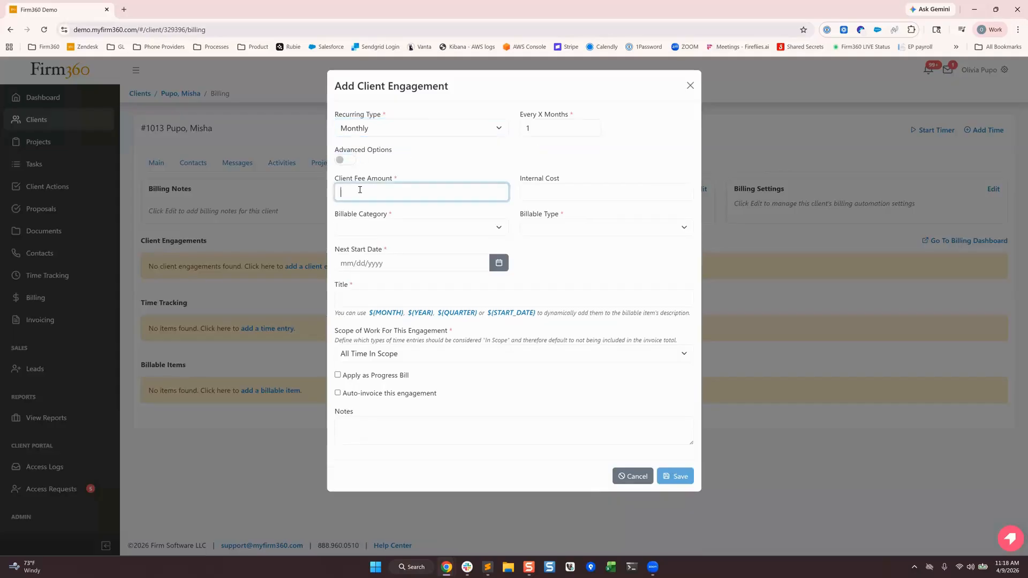
text(20.00)
click(409, 227)
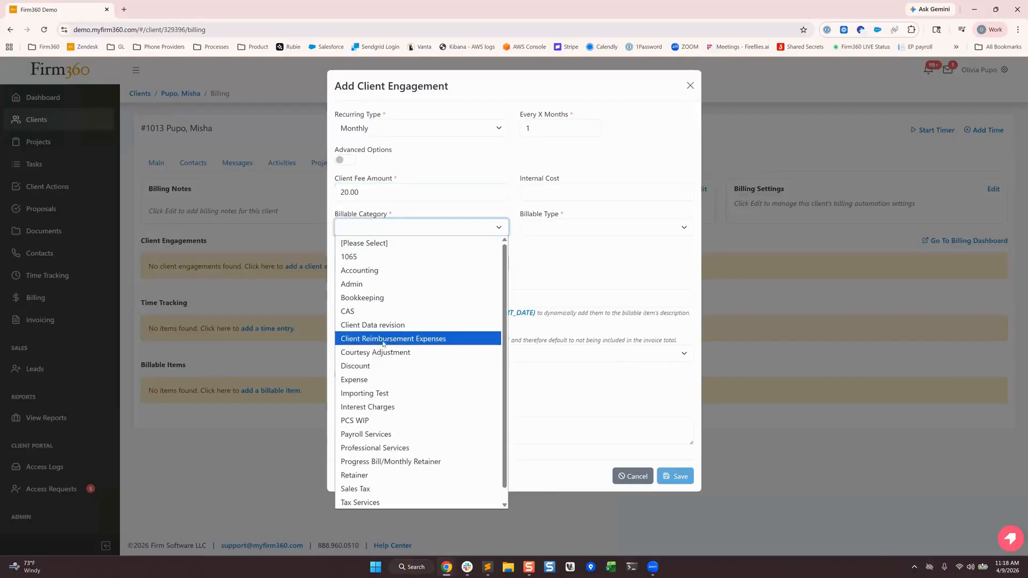
click(368, 298)
click(551, 227)
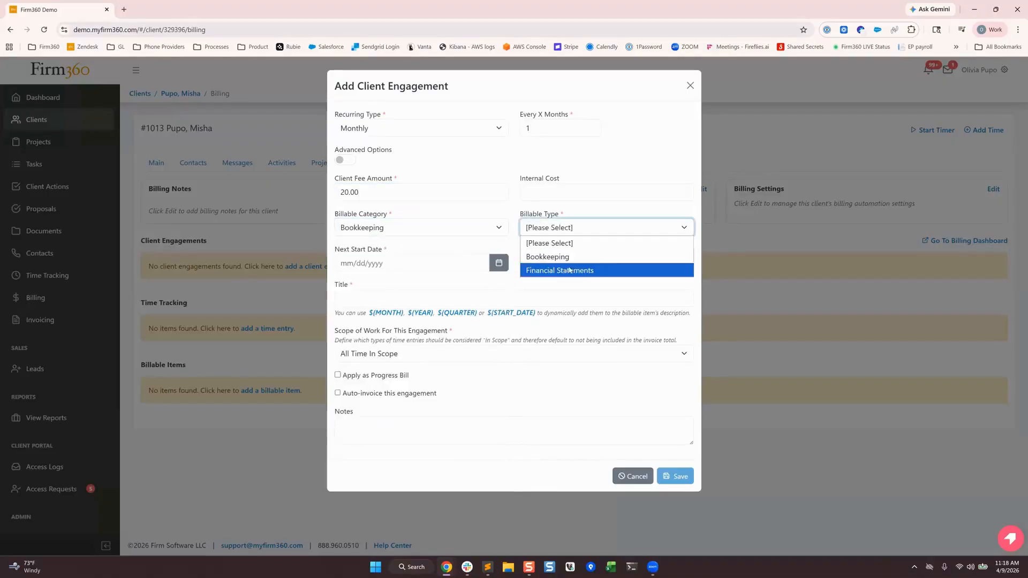
click(550, 258)
Set the engagement's next start date to 04/30/2026
click(363, 264)
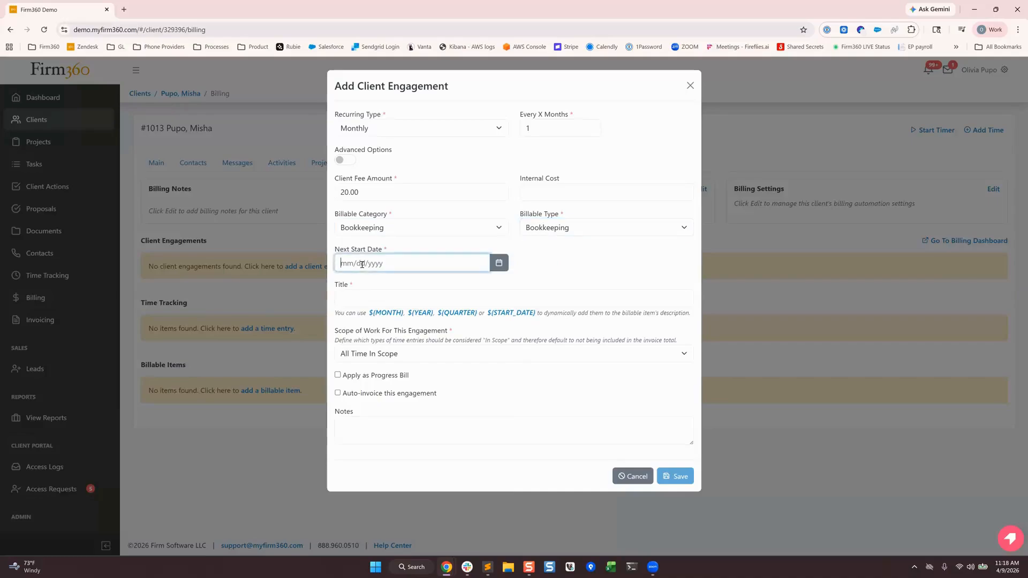
click(499, 262)
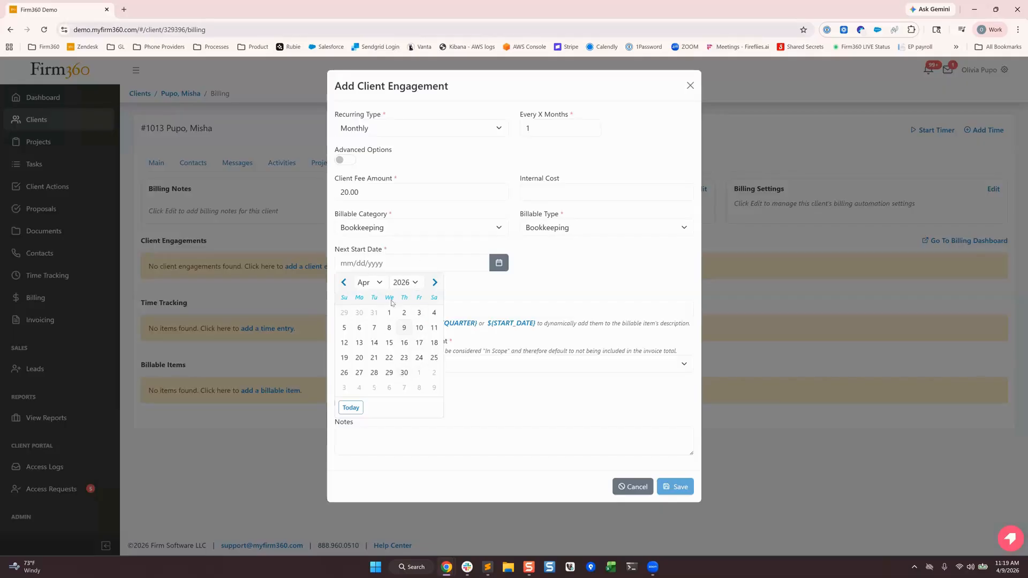
click(405, 373)
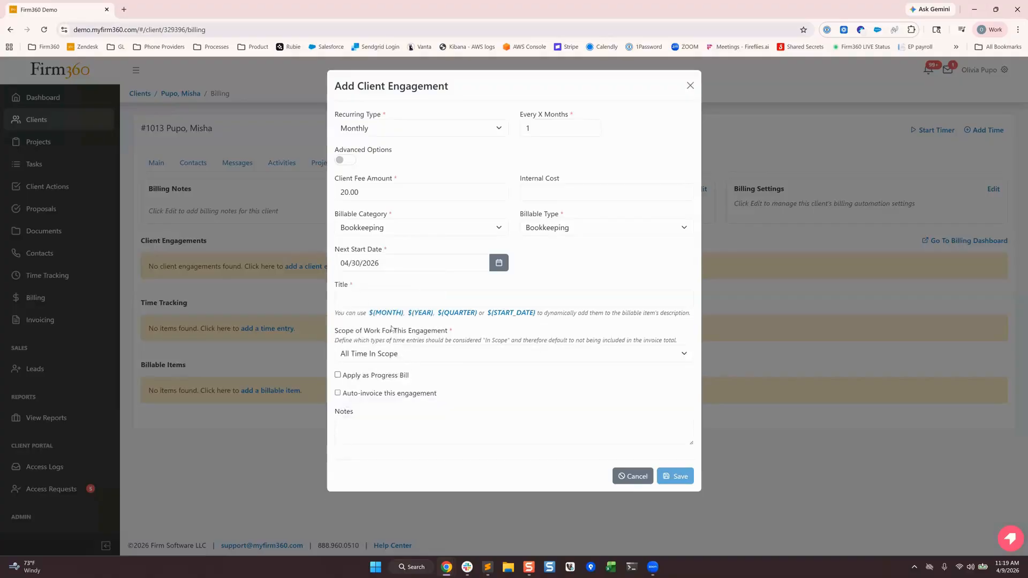
Title the engagement "Monthly Bookkeeping" followed by the dynamic ${MONTH} placeholder
click(353, 301)
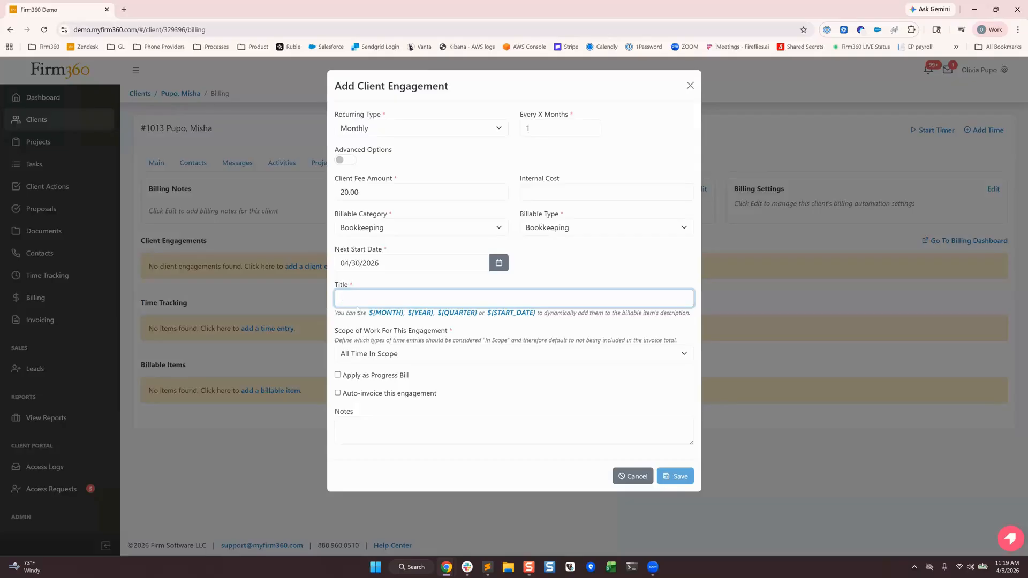
text(Monthly)
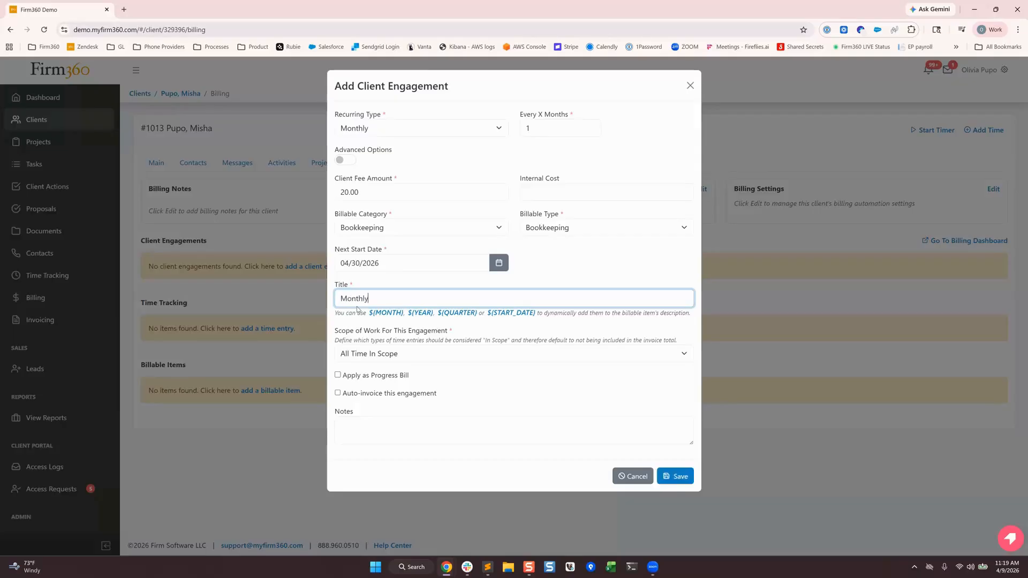
text( Bookkeeping)
click(386, 314)
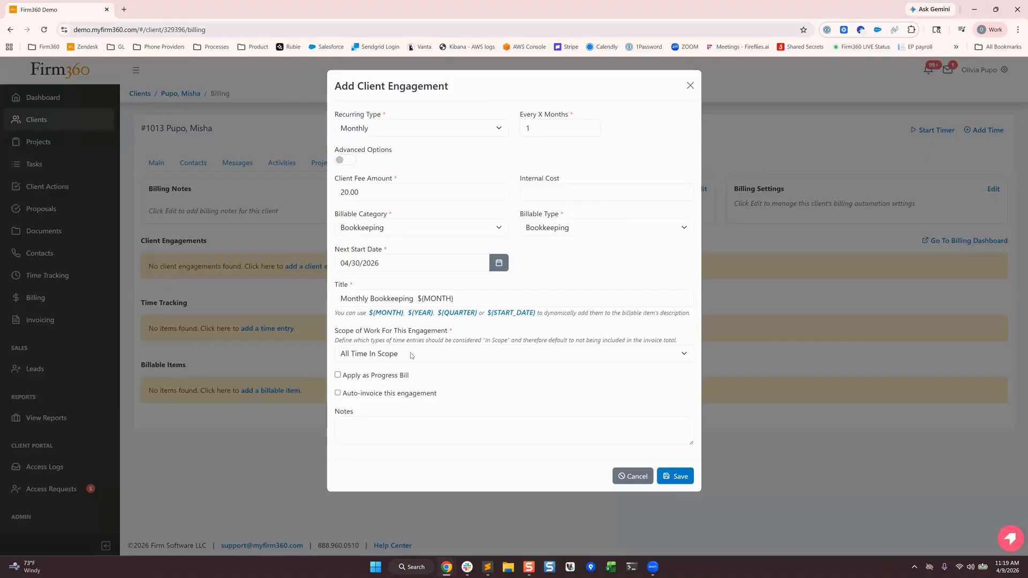
Set the scope of work to Time In Scope for Selected Categories with Bookkeeping selected, and save the engagement
click(426, 358)
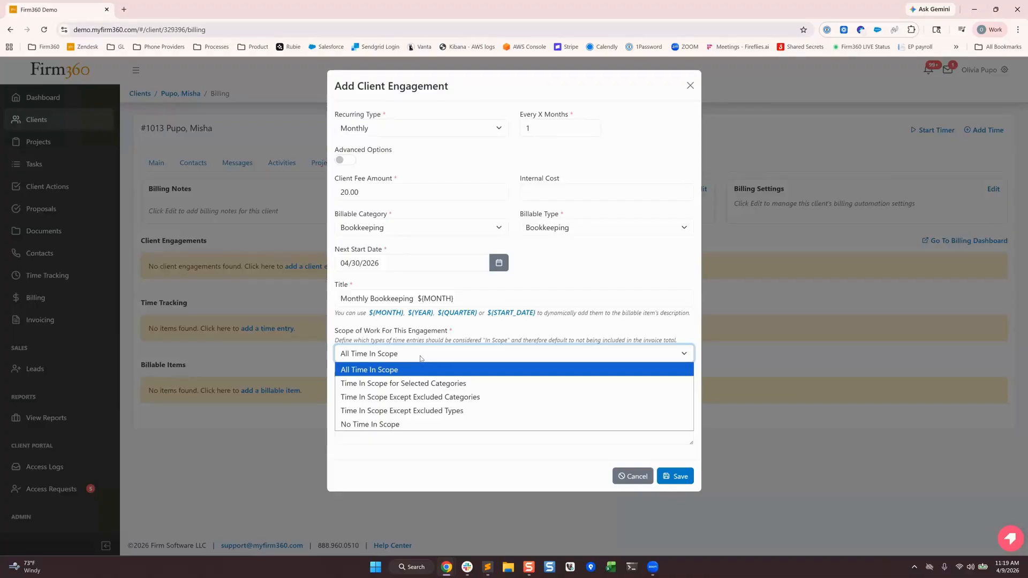
click(387, 385)
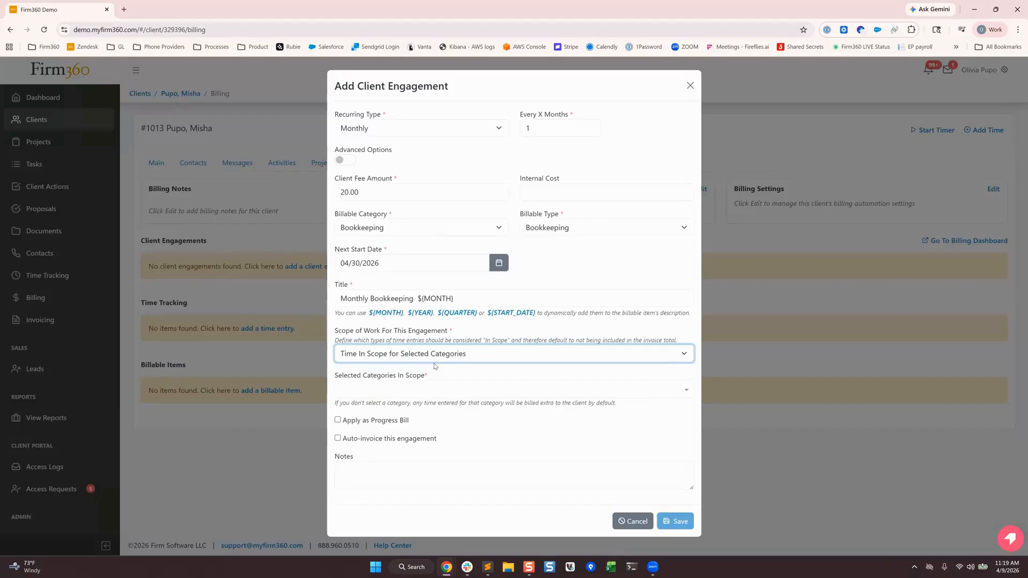
click(418, 390)
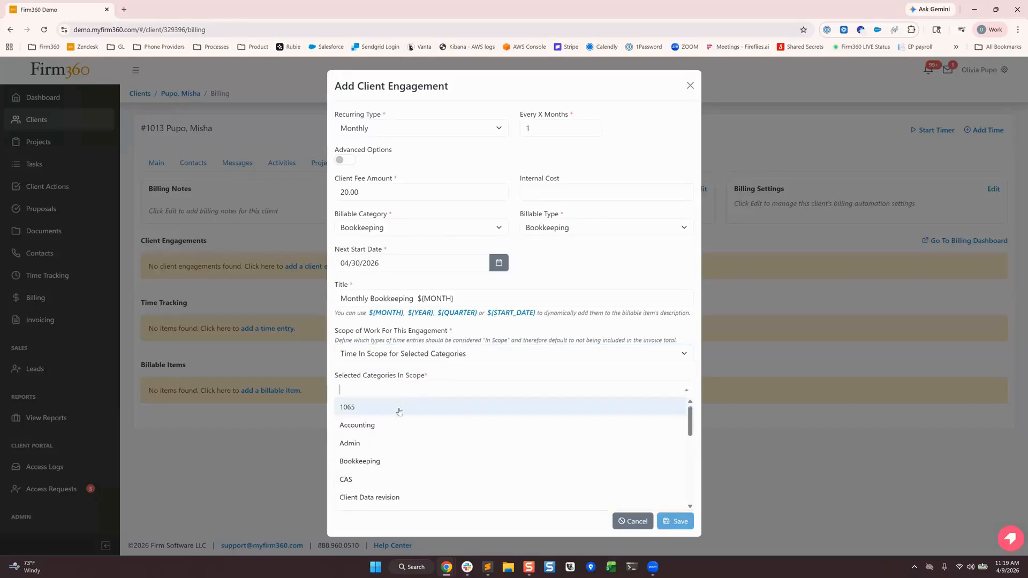
click(380, 461)
click(568, 268)
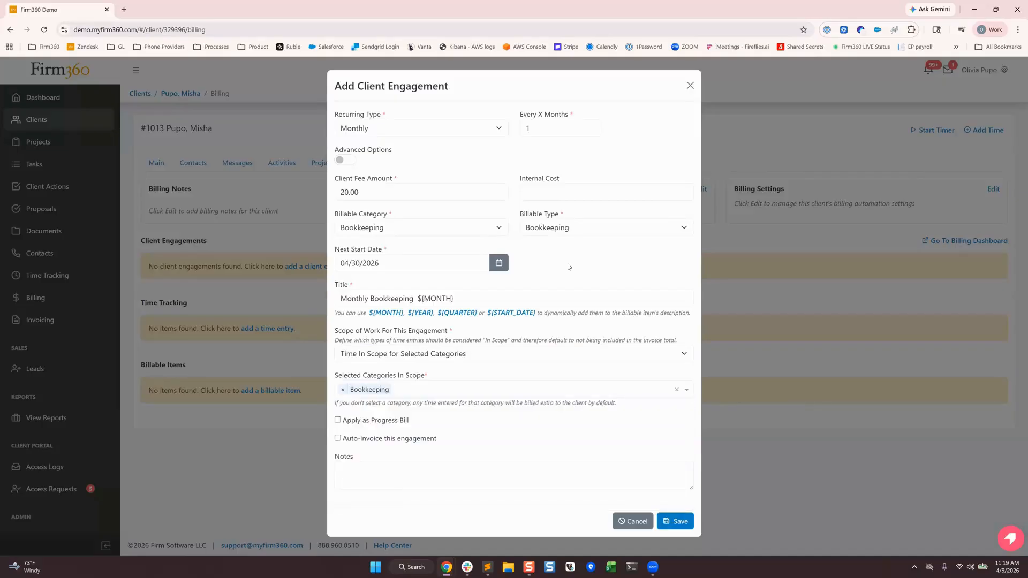
click(380, 471)
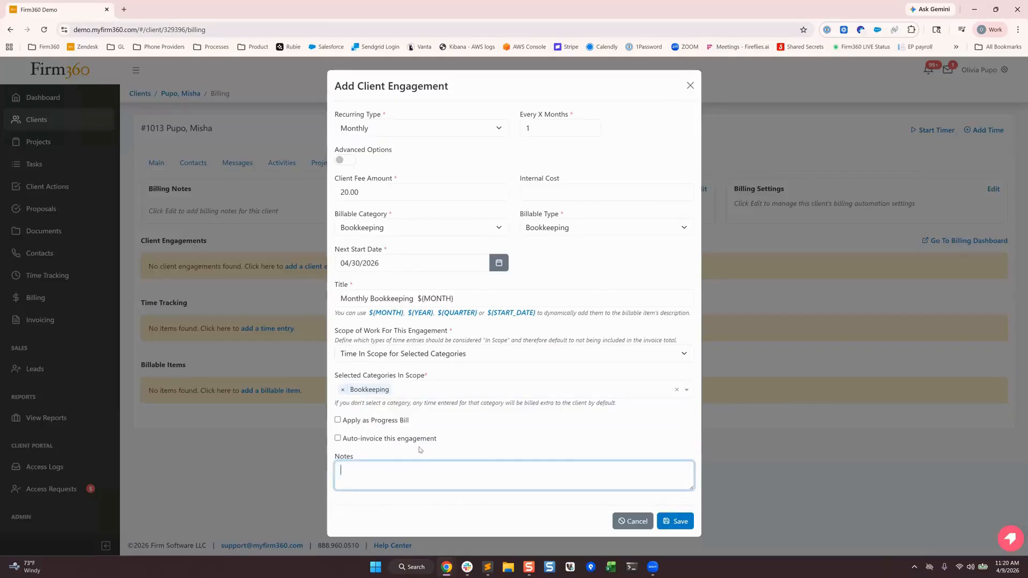
click(676, 524)
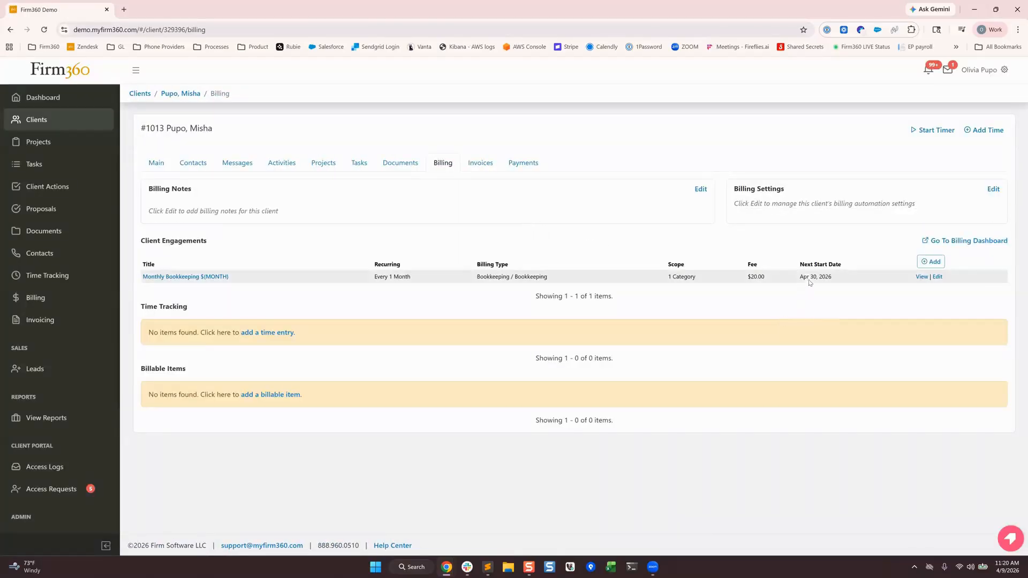
View the Monthly Bookkeeping engagement and generate its next billable item
drag(799, 277, 840, 281)
click(839, 280)
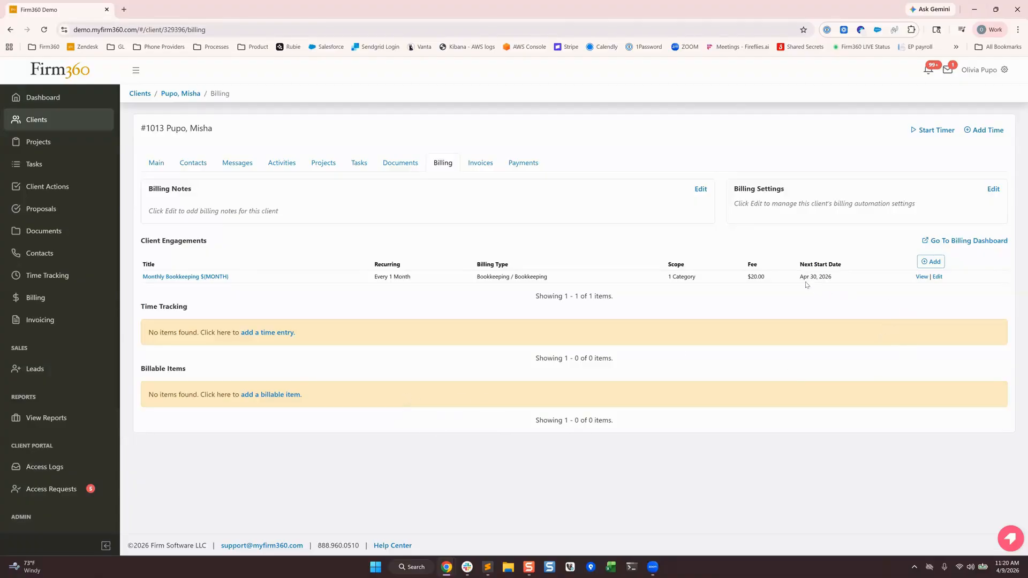
click(922, 277)
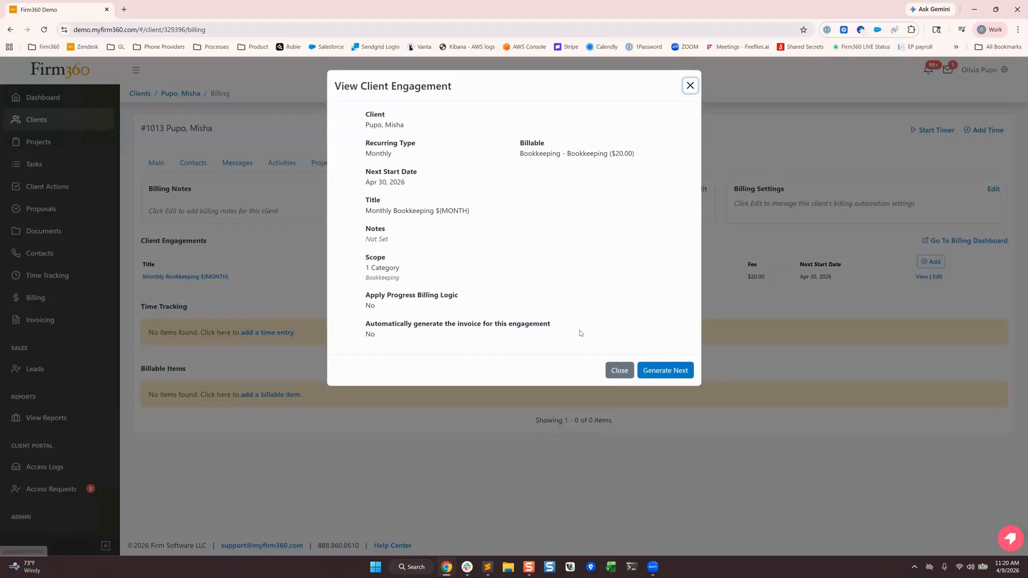
click(663, 371)
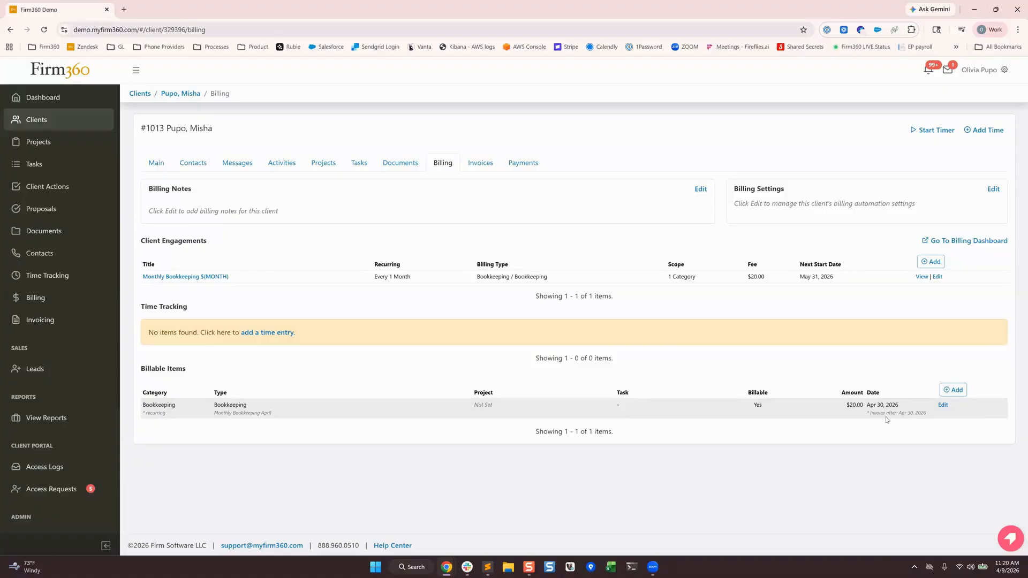
Invoice the client's bookkeeping item from the Billing Dashboard, and view the new invoice before closing it
click(972, 246)
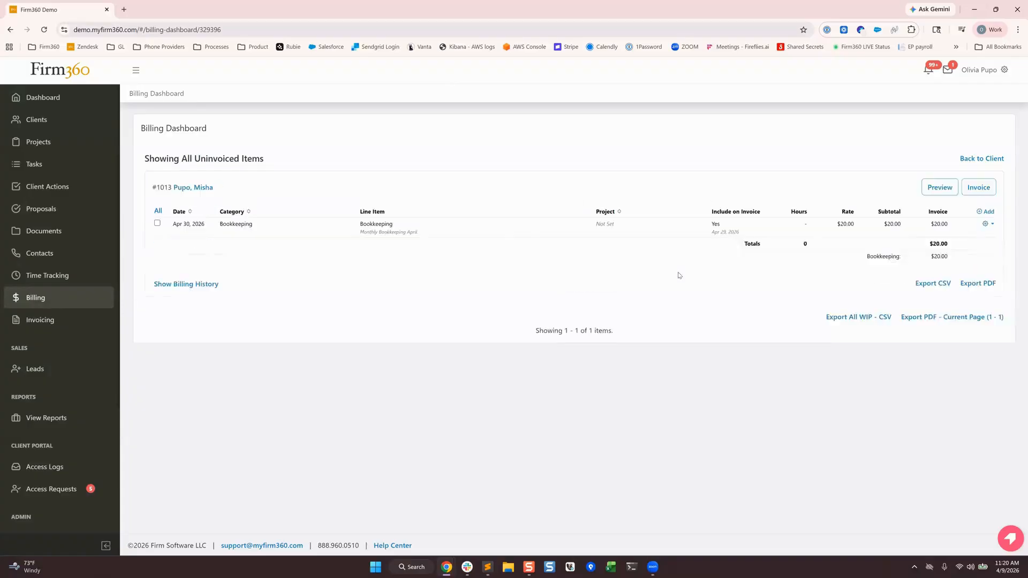
click(972, 193)
click(927, 360)
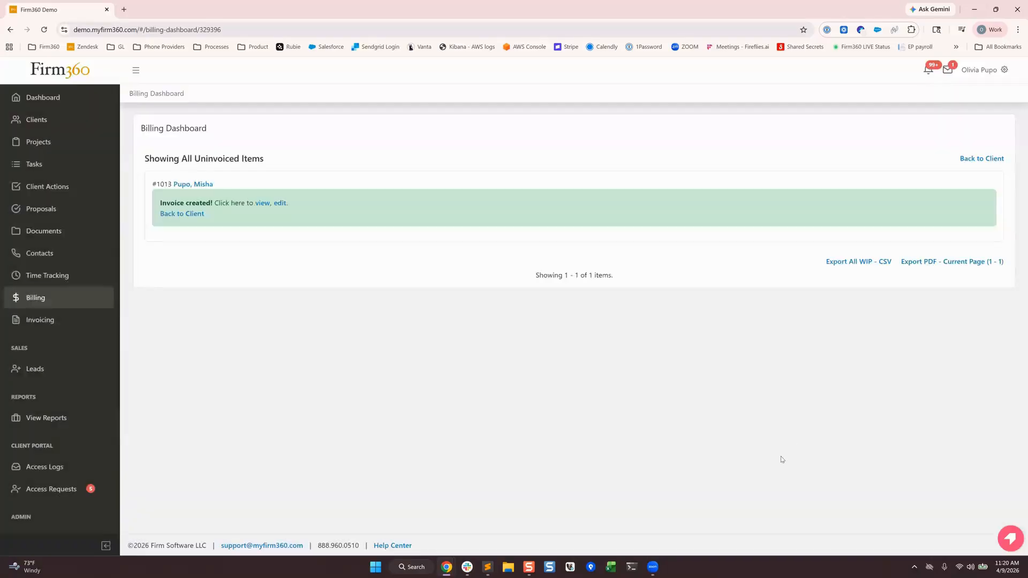
click(263, 203)
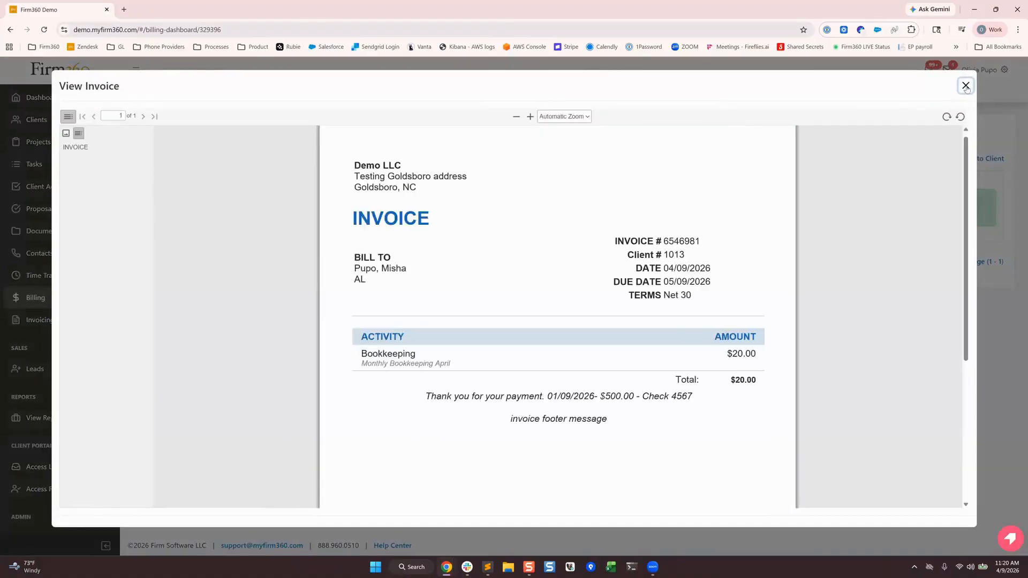
click(966, 85)
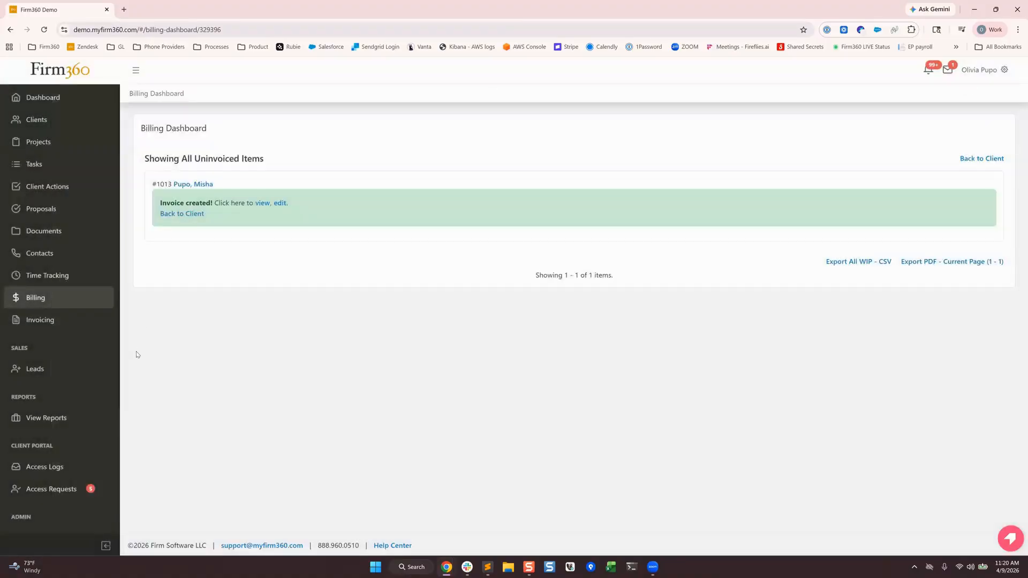
Examine the Client Engagements Management report with the "Exclude clients without engagements" filter applied, and remove the filter
click(43, 418)
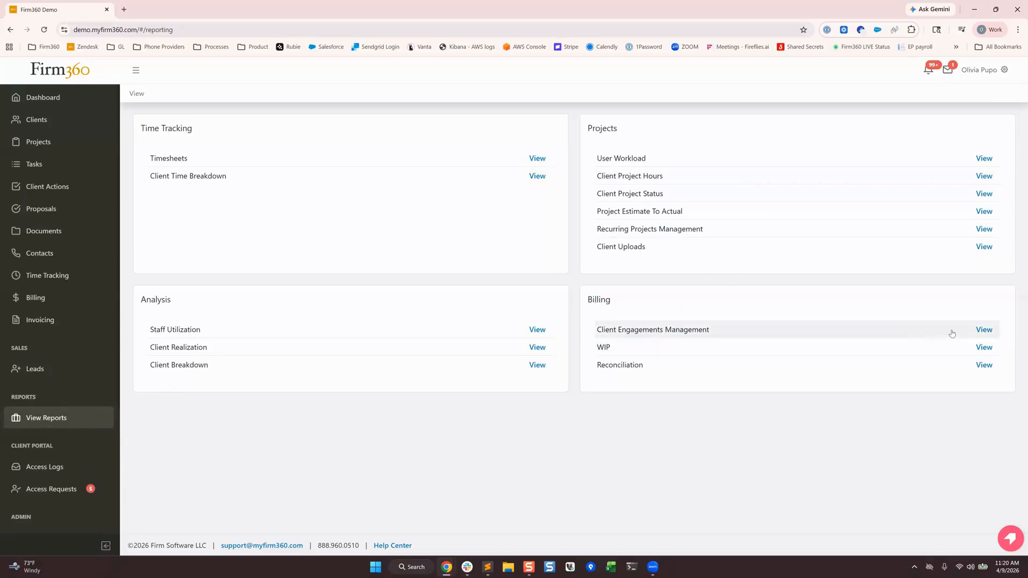
click(985, 330)
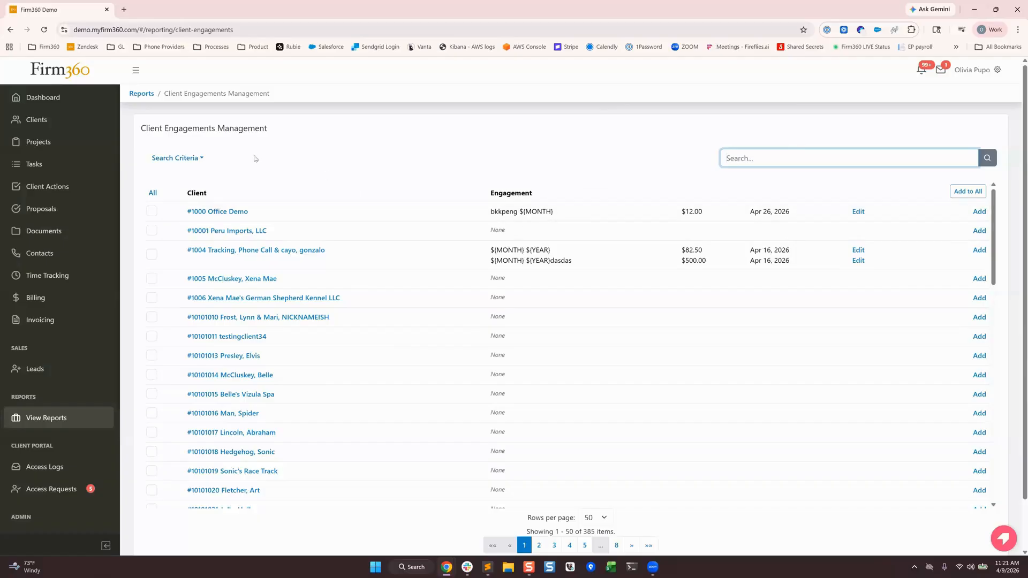
click(197, 158)
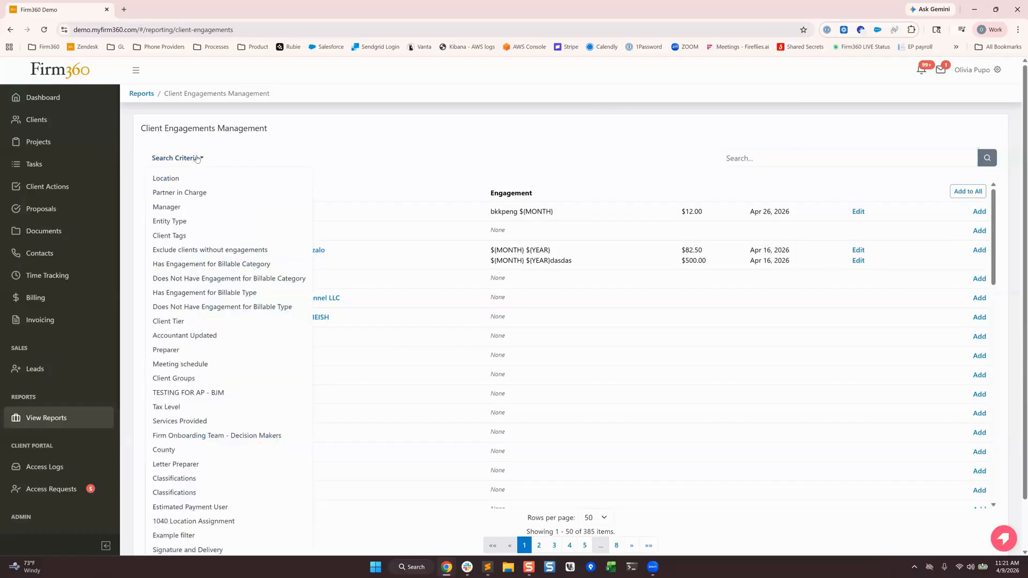
click(202, 251)
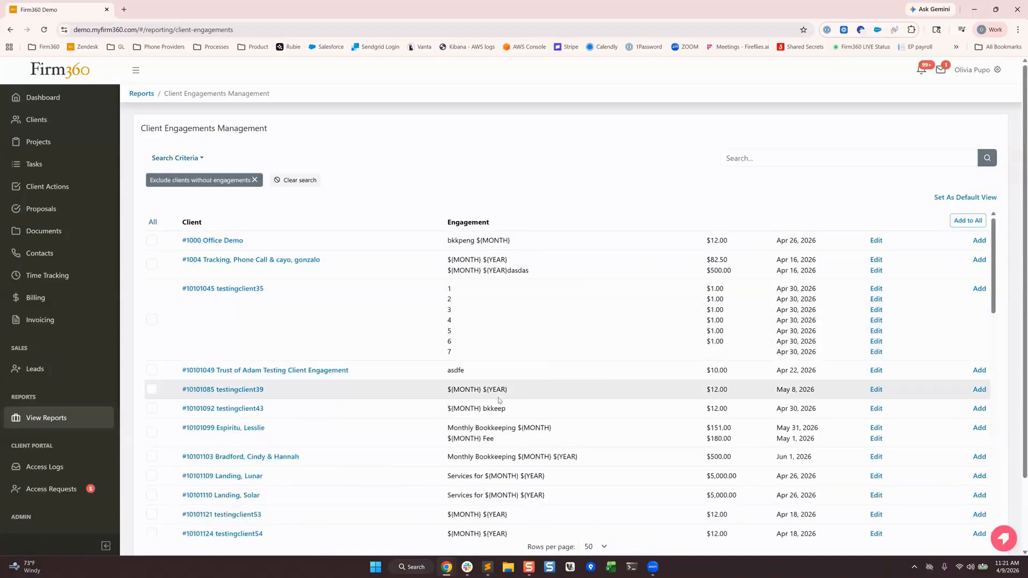
scroll(499, 400, down, 10)
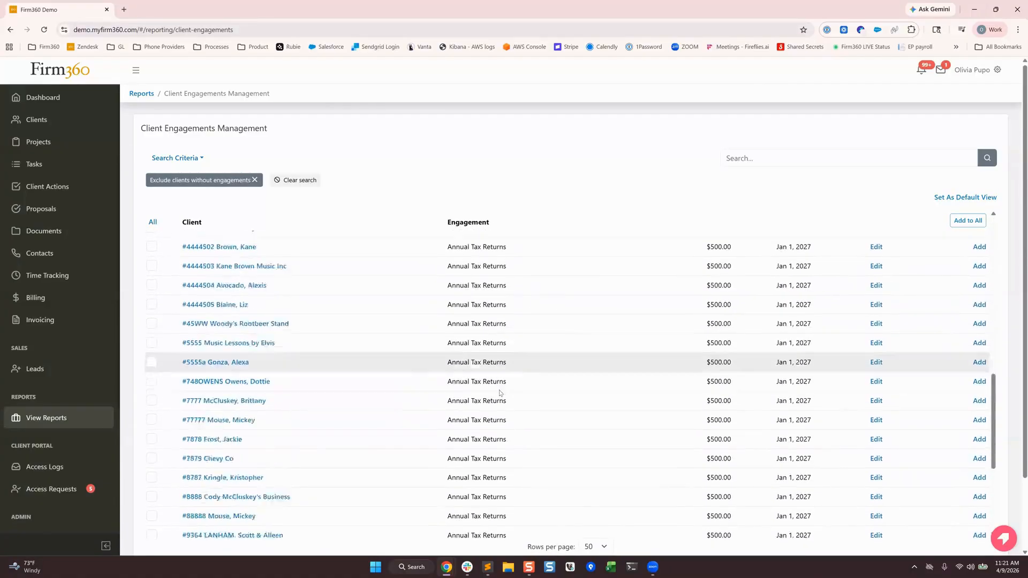
scroll(495, 402, up, 10)
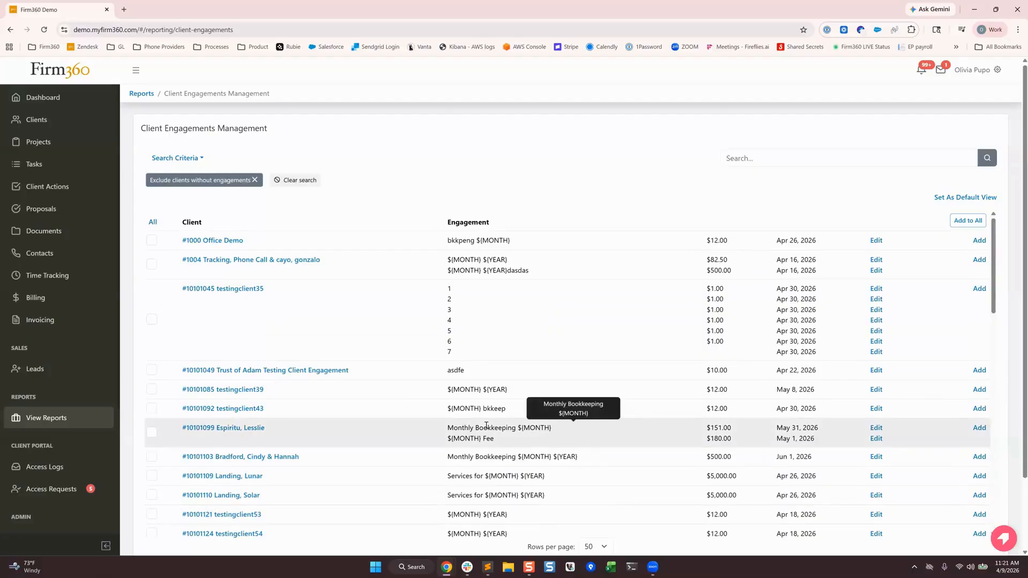
click(255, 181)
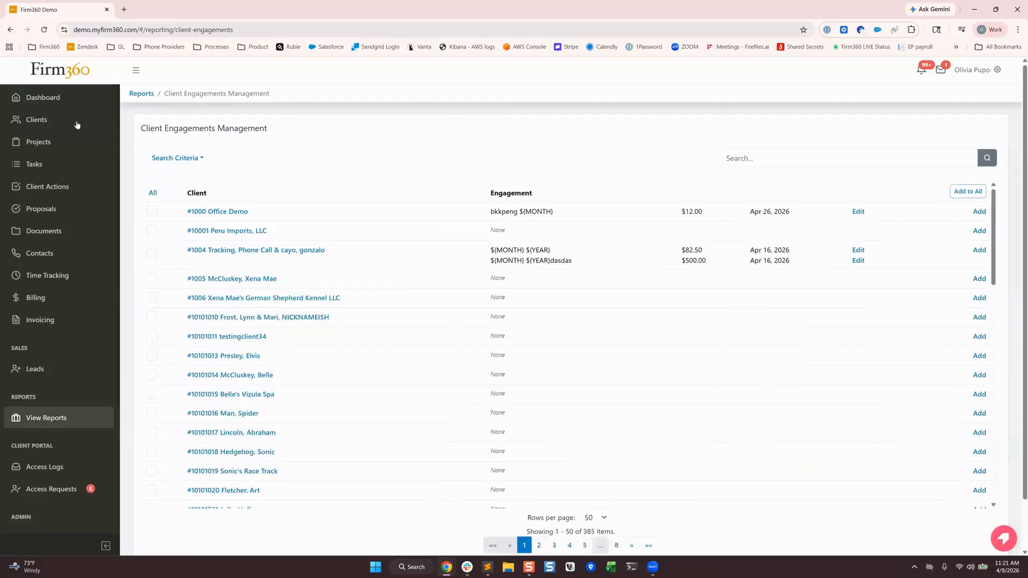